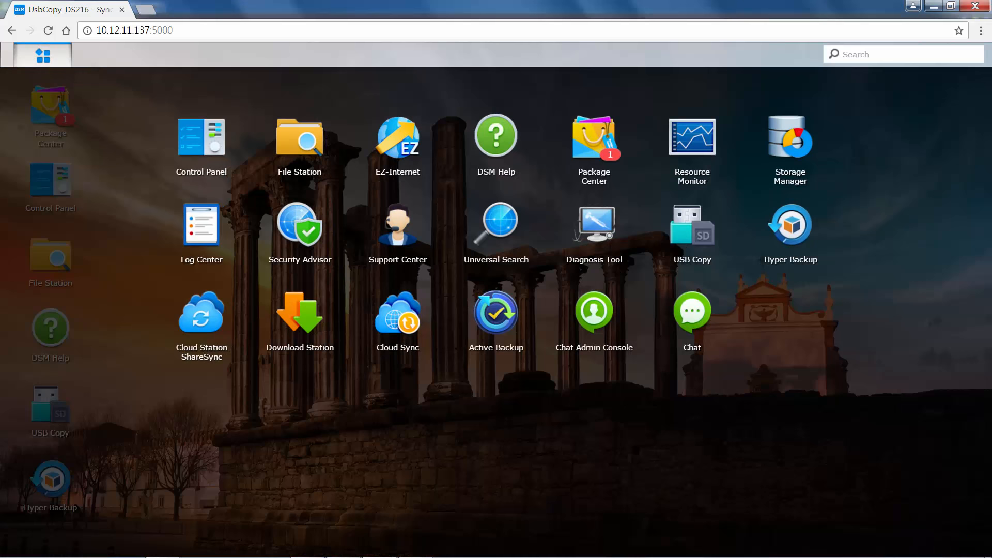
# - Open Active Backup and examine the Marketing task's details in the used capacity and transferred size charts
pyautogui.click(496, 312)
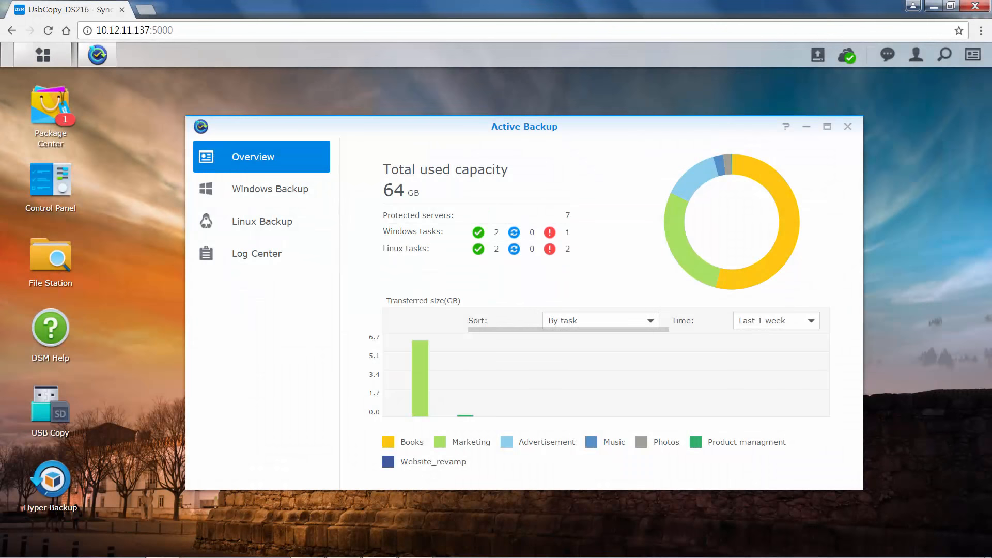
pyautogui.moveTo(672, 225)
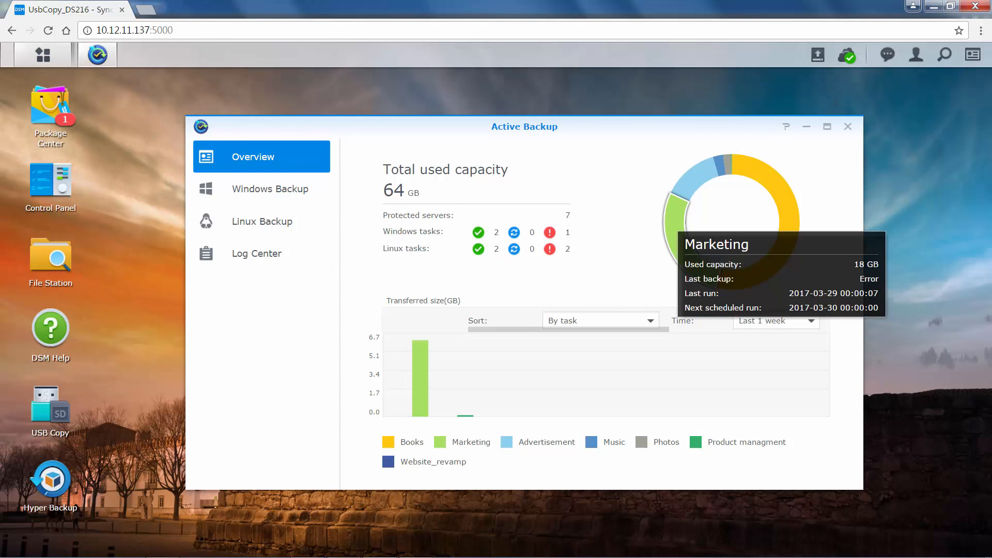
pyautogui.moveTo(679, 198)
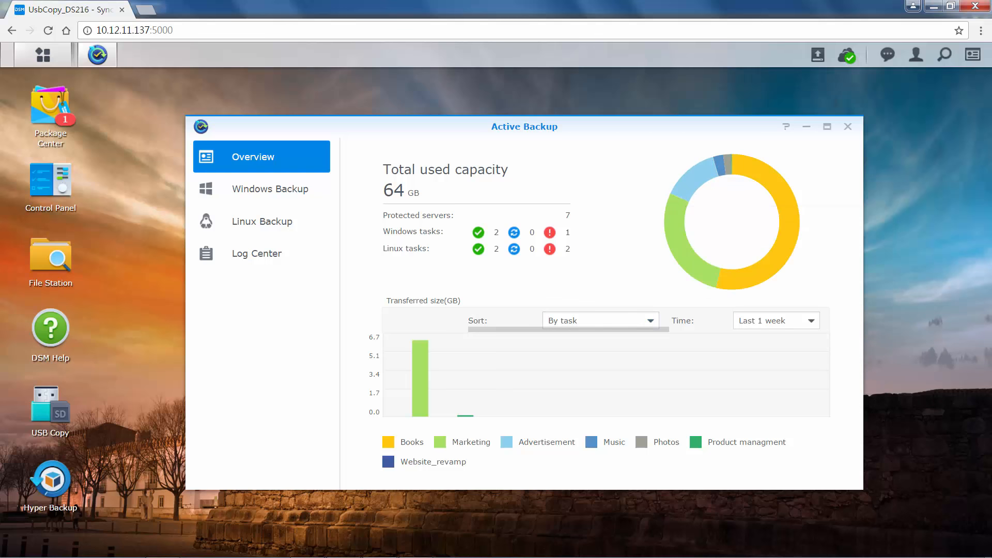
pyautogui.moveTo(420, 383)
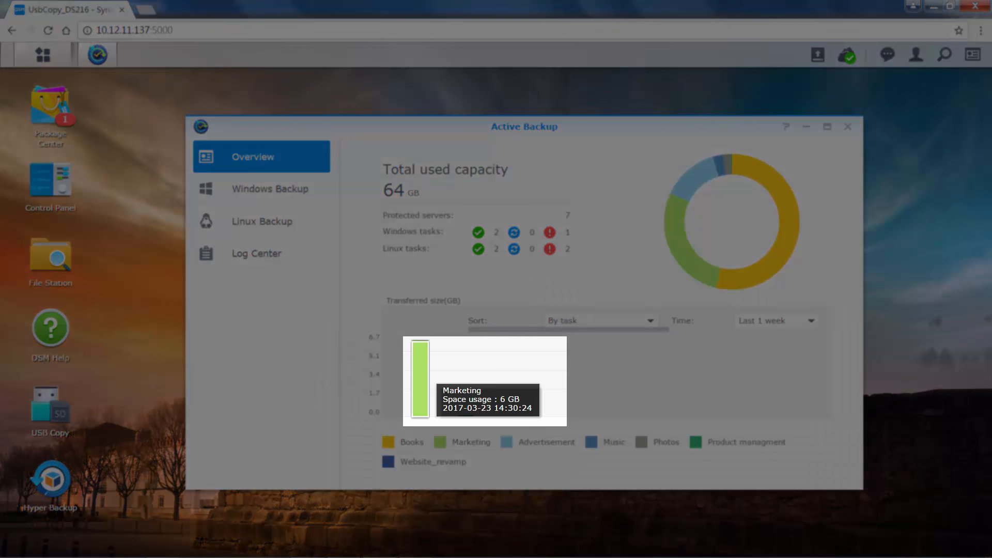
pyautogui.moveTo(420, 341)
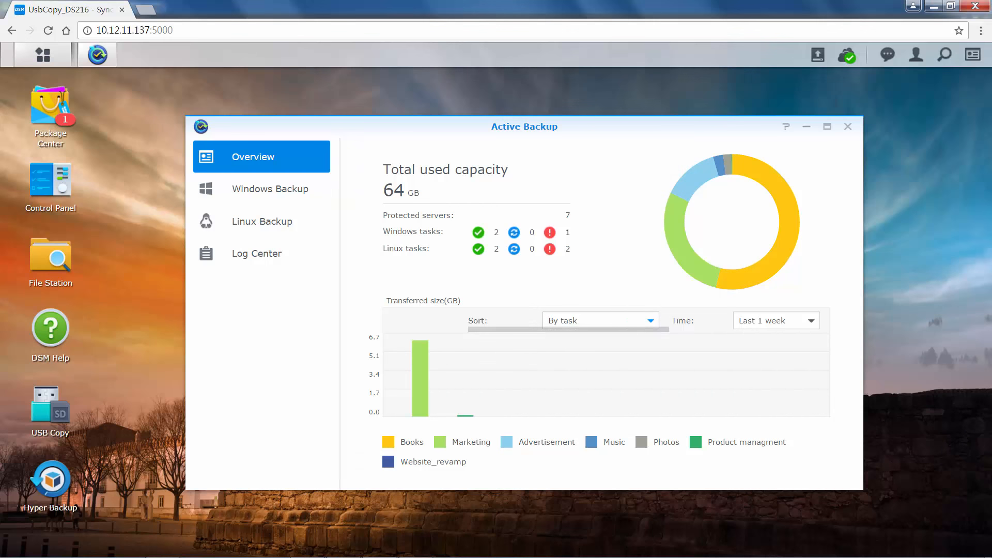
# - Check the sort options of the transferred size chart and set its time range to Last 2 weeks
pyautogui.click(654, 320)
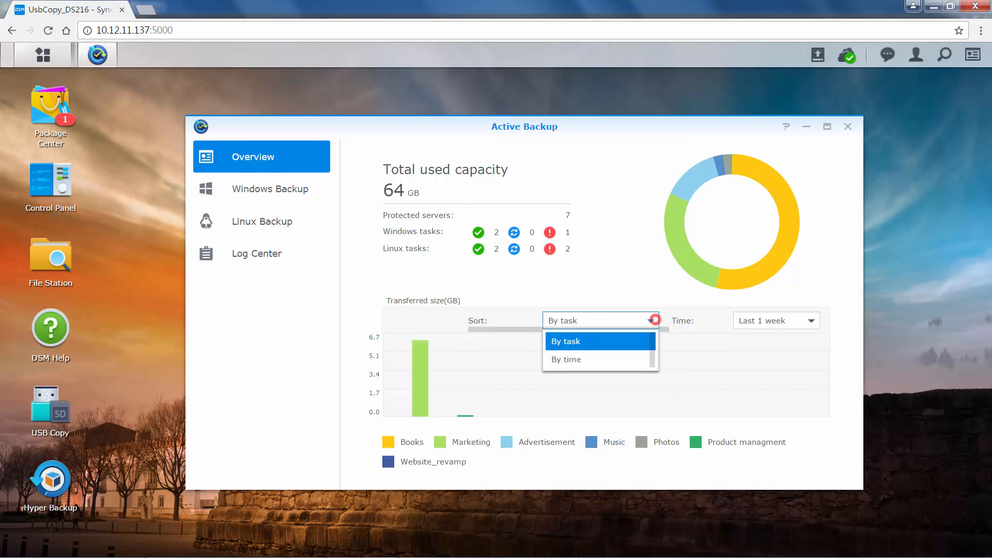
pyautogui.click(652, 320)
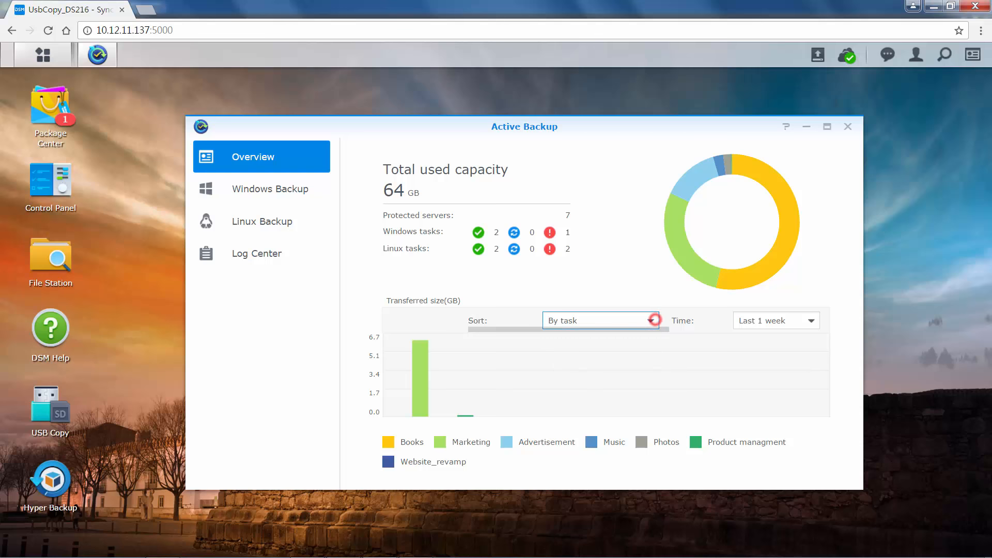
pyautogui.click(814, 319)
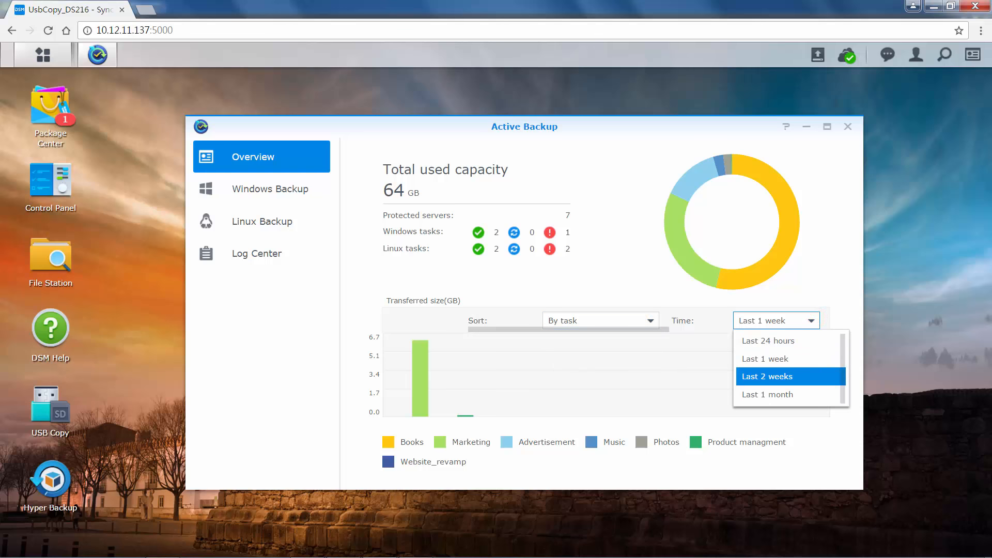
pyautogui.click(796, 377)
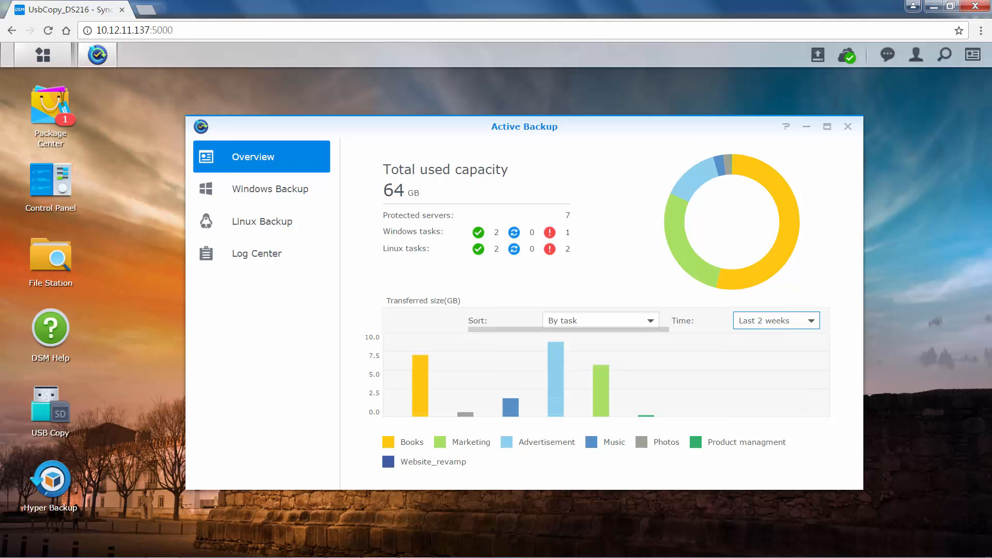
# - Start a new Windows backup task, review the backup mode descriptions, and choose the Multi-versioned mode
pyautogui.click(270, 189)
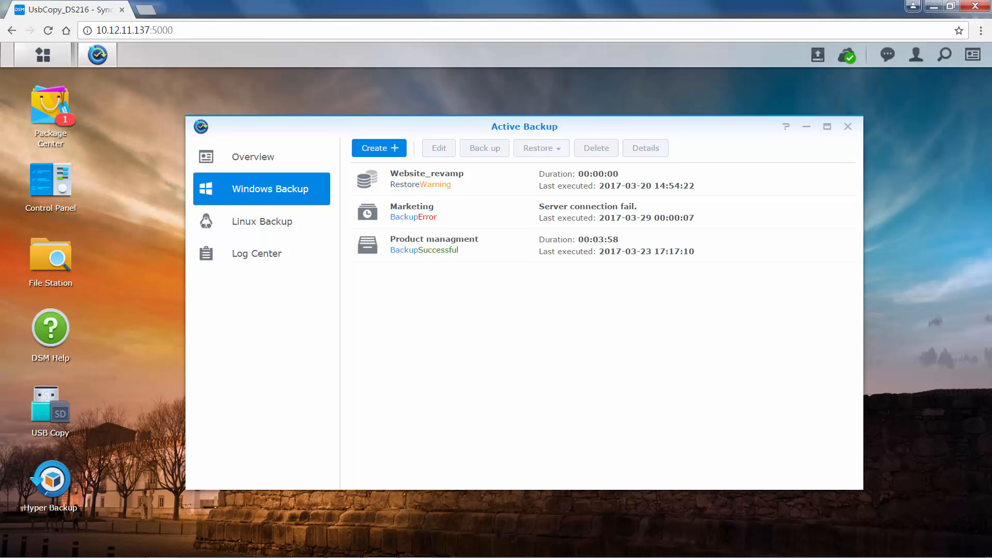
pyautogui.click(378, 148)
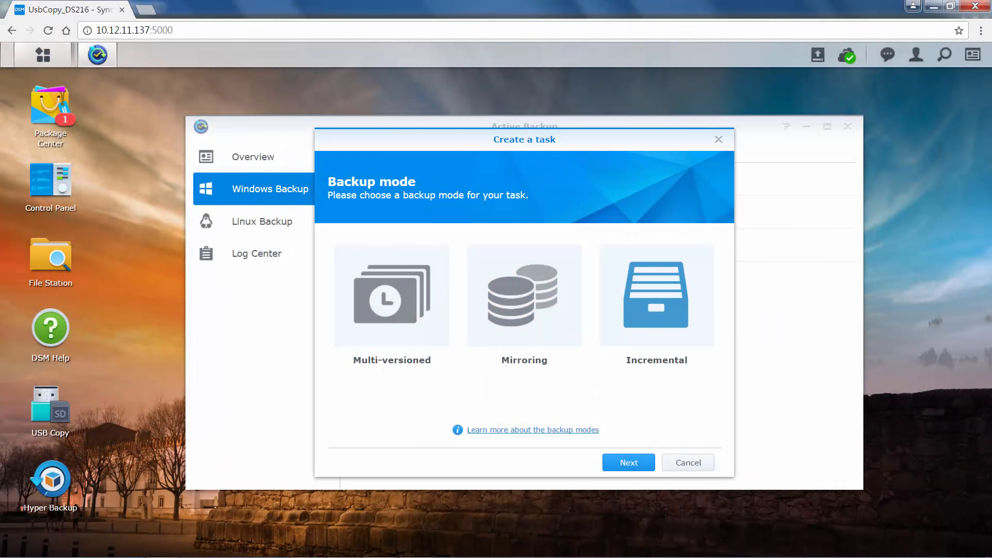
pyautogui.click(587, 430)
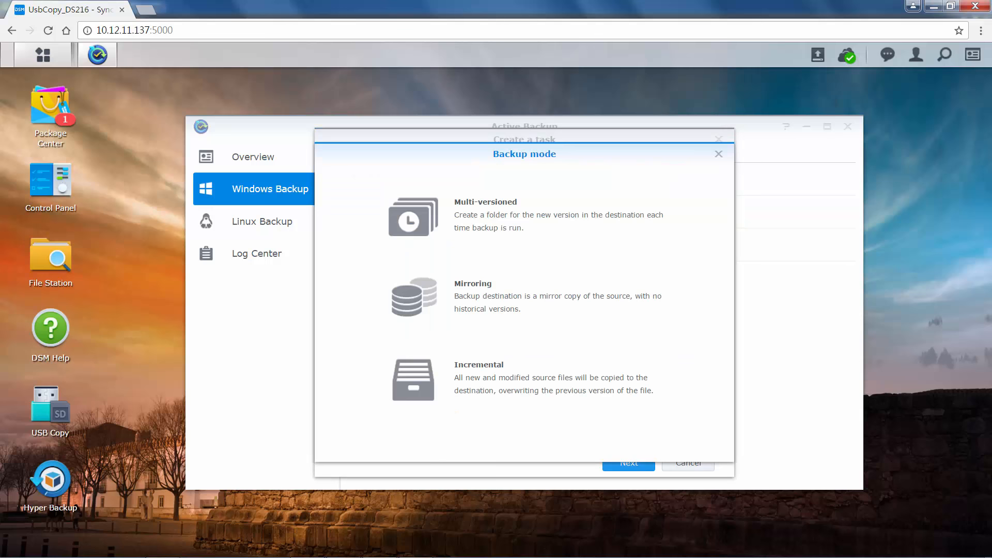
pyautogui.click(436, 343)
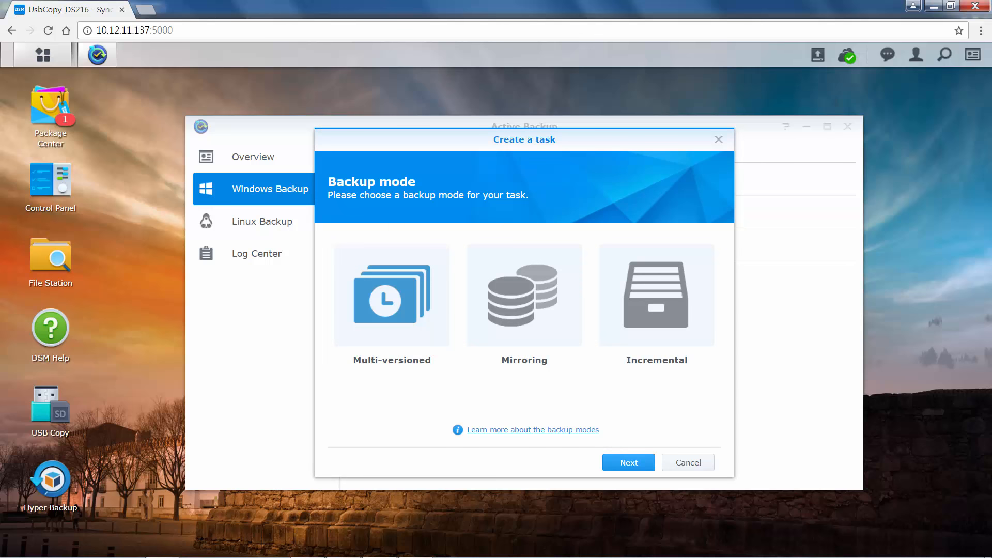
pyautogui.click(629, 462)
# - Enter the remote server address 10.11.12.93, the account Administrator and the account password
pyautogui.click(532, 242)
pyautogui.write('10.11')
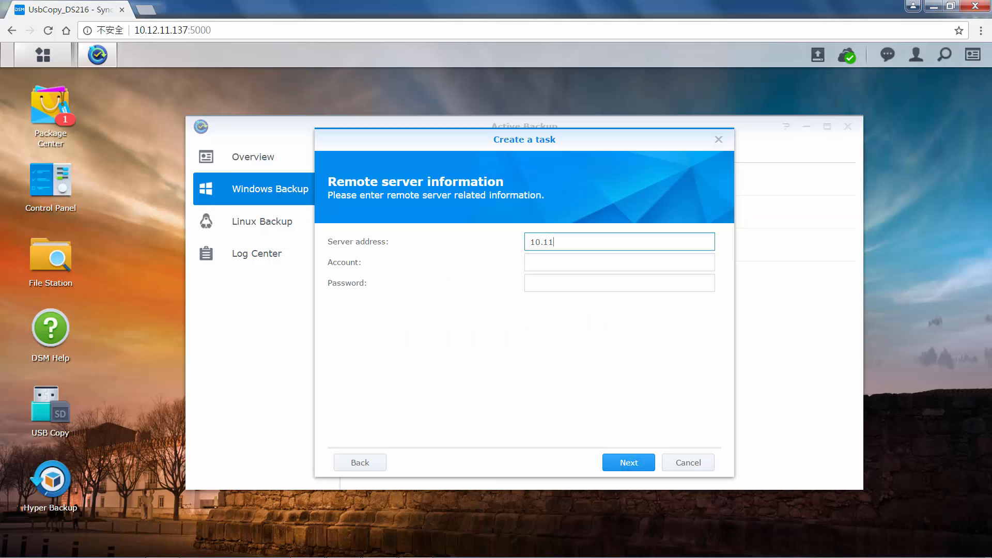
pyautogui.write('.12.93')
pyautogui.press('Tab')
pyautogui.write('Ad')
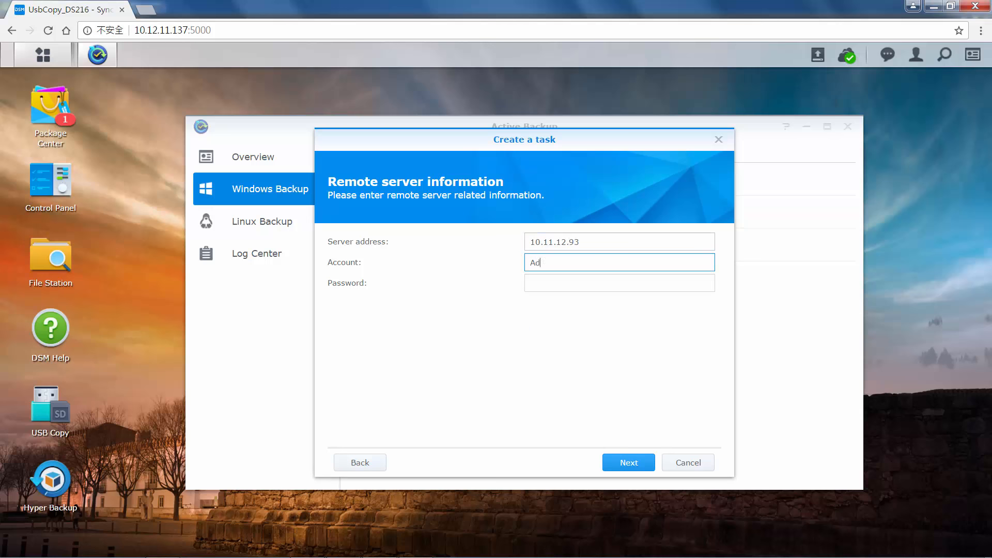
pyautogui.write('ministrator')
pyautogui.press('Tab')
pyautogui.write('*********')
pyautogui.click(629, 462)
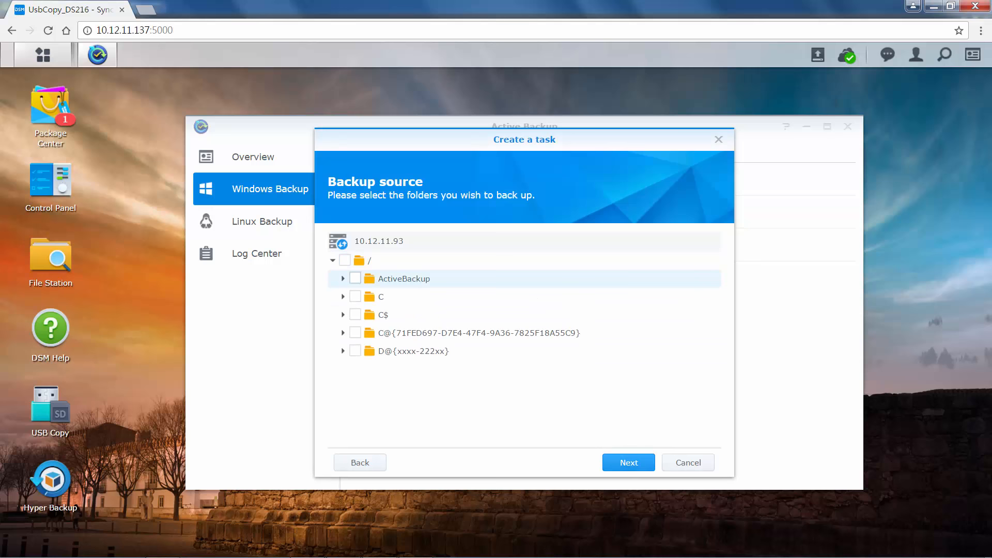
# - Choose the ActiveBackup folder as the backup source and name the task as its owner's backup
pyautogui.click(355, 279)
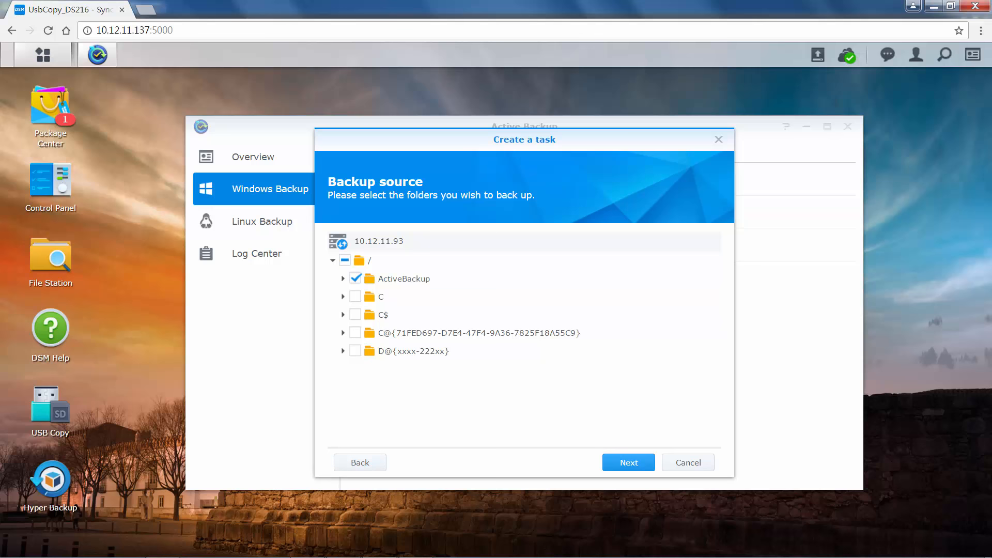
pyautogui.click(614, 456)
pyautogui.click(607, 240)
pyautogui.write("Amy's backup")
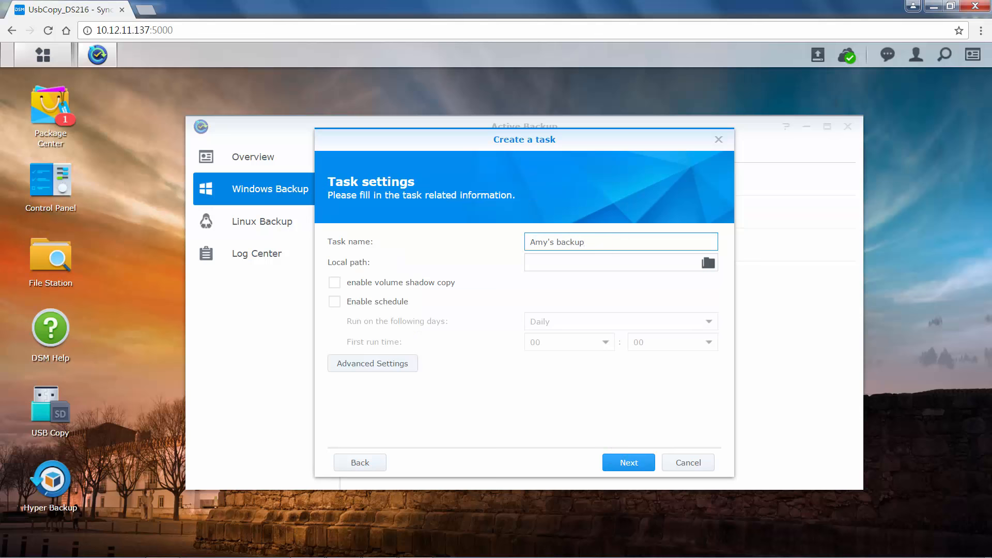
# - Set the task's local path to the owner's backup folder inside the Active Backup shared folder
pyautogui.click(606, 261)
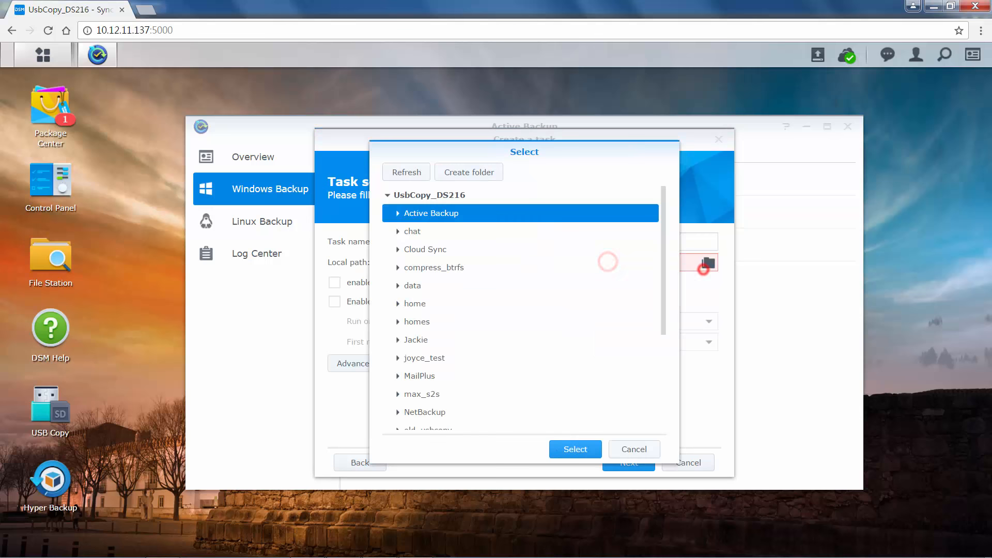
pyautogui.click(396, 212)
pyautogui.click(439, 339)
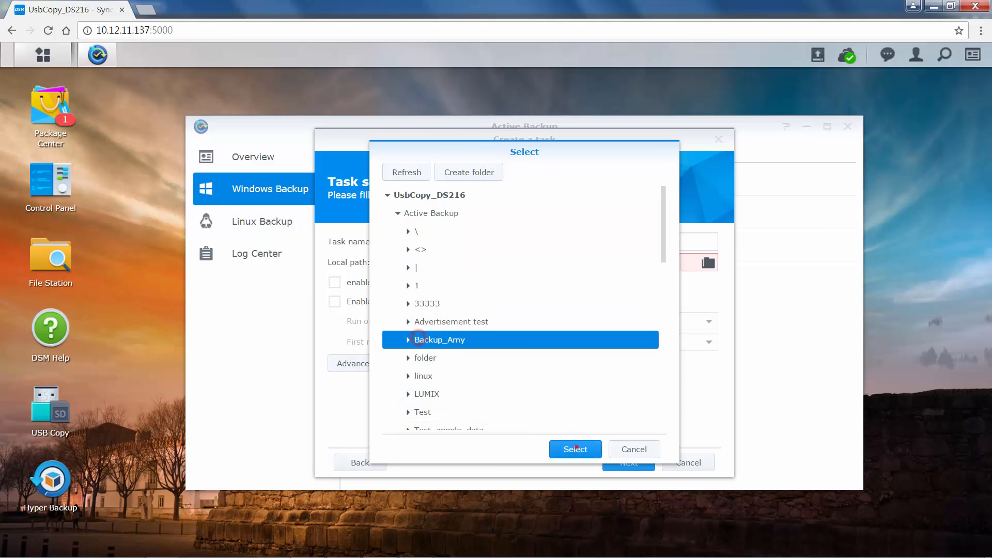
pyautogui.click(575, 449)
# - Enable volume shadow copy and schedule the task to run daily with a first run time of 18:00
pyautogui.click(335, 283)
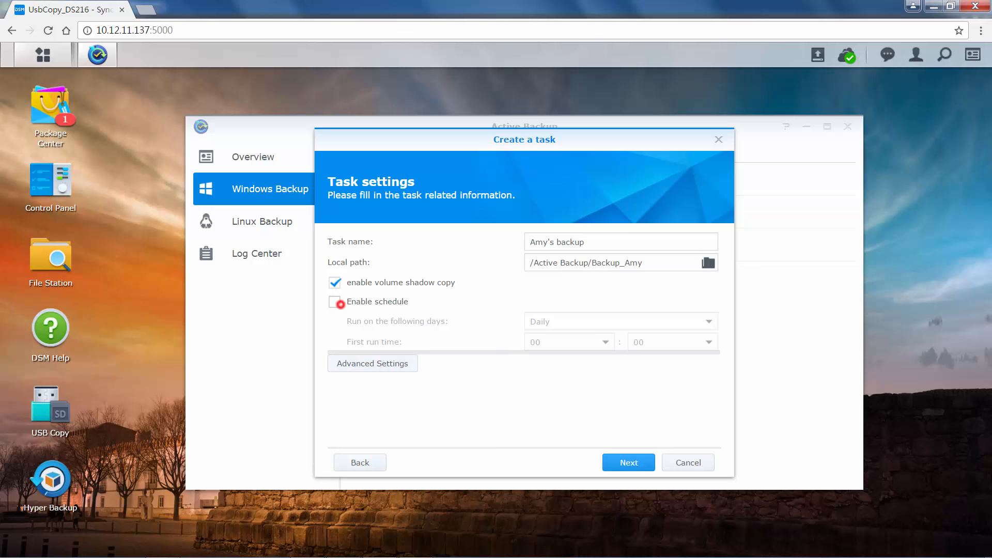
pyautogui.click(341, 304)
pyautogui.click(709, 321)
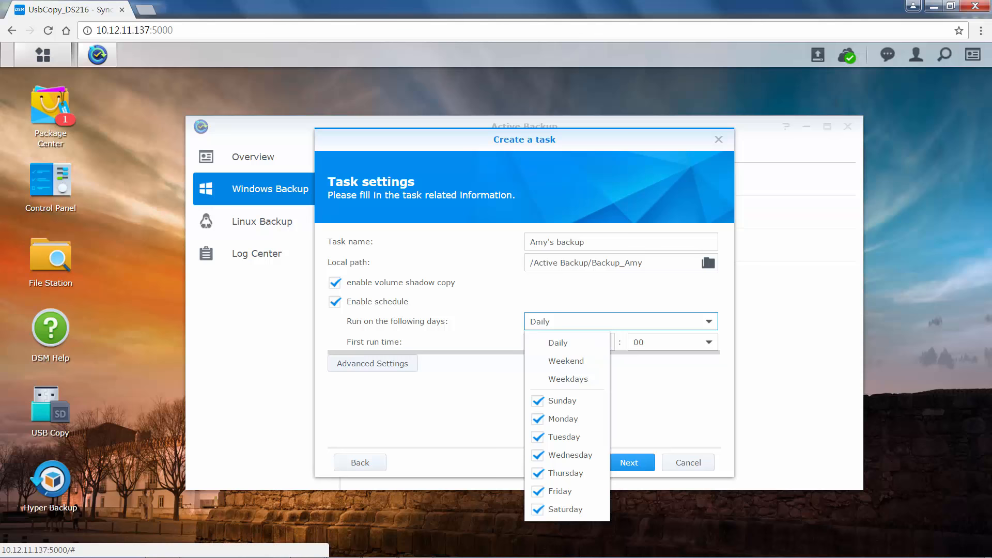
pyautogui.click(558, 343)
pyautogui.click(605, 342)
pyautogui.scroll(-5, 568, 434)
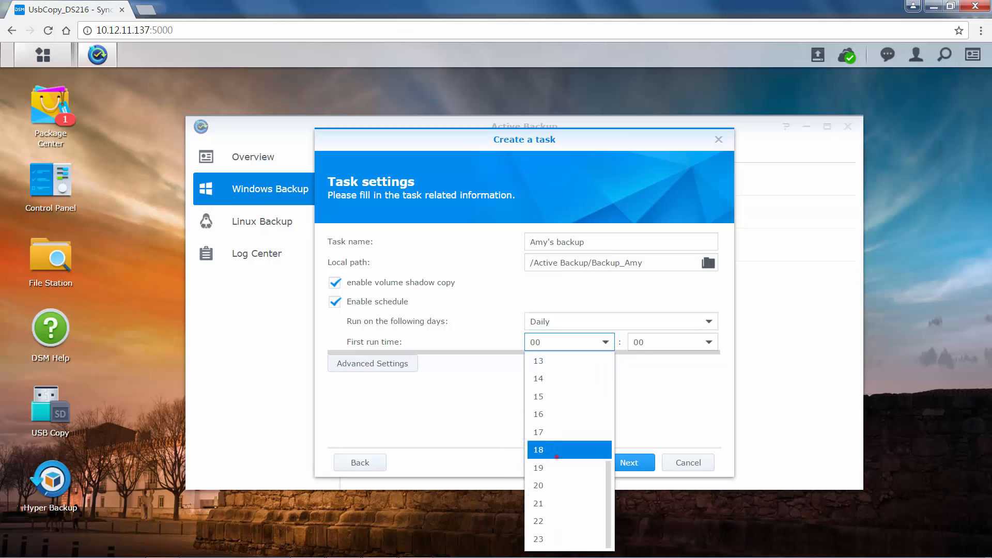
pyautogui.click(547, 449)
pyautogui.click(629, 463)
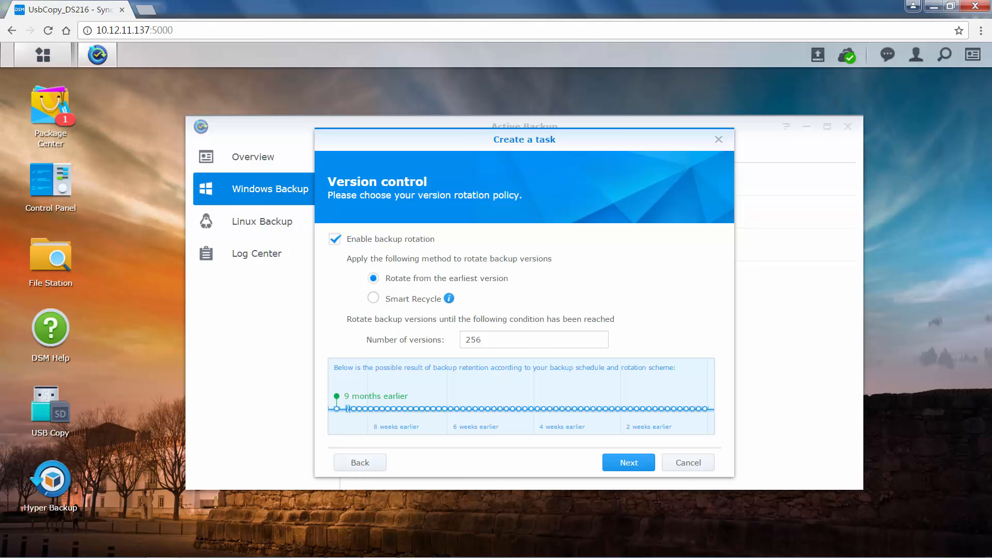
# - Set backup rotation to Smart Recycle with 100 versions and apply the task settings to create the task
pyautogui.click(373, 298)
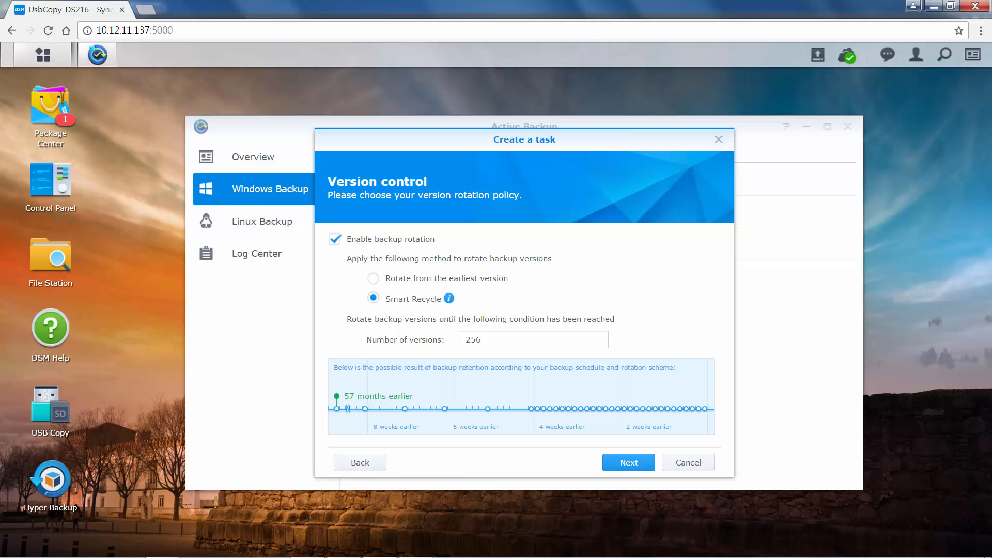
pyautogui.click(531, 339)
pyautogui.doubleClick(531, 339)
pyautogui.write('100')
pyautogui.click(629, 462)
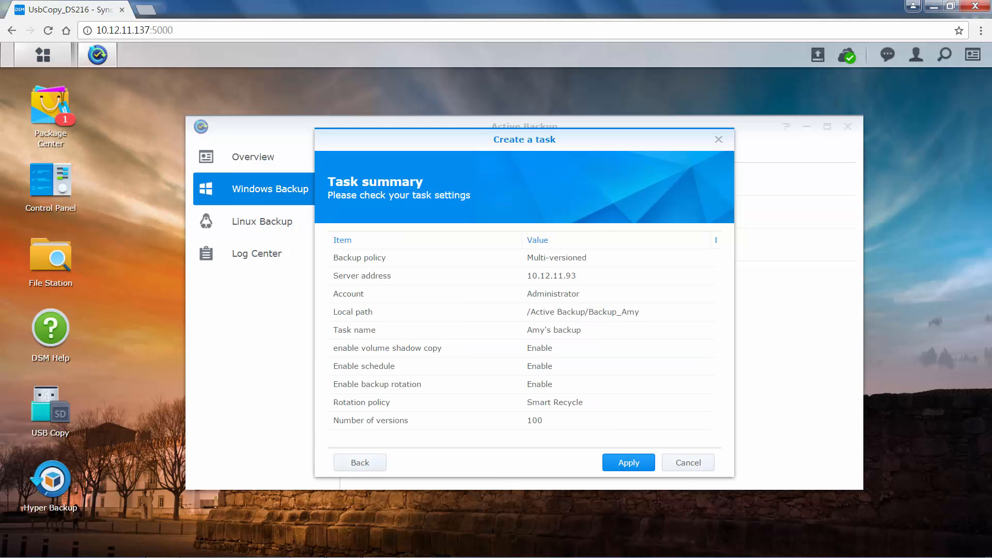
pyautogui.click(629, 462)
pyautogui.click(527, 326)
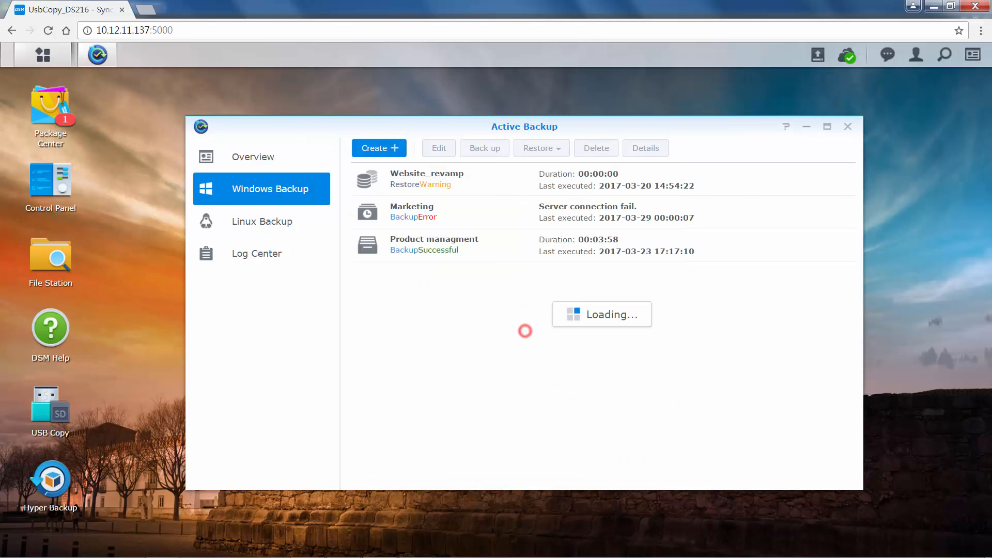